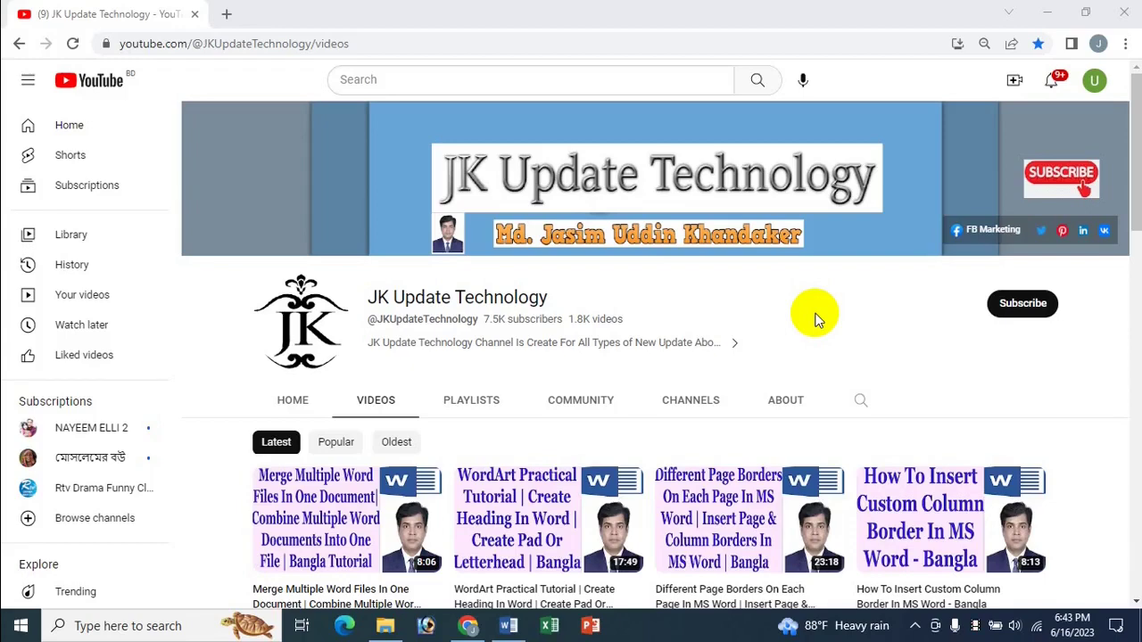
# - Bring the Restaurant Business Plan document to the front and review its opening paragraph
pyautogui.click(509, 625)
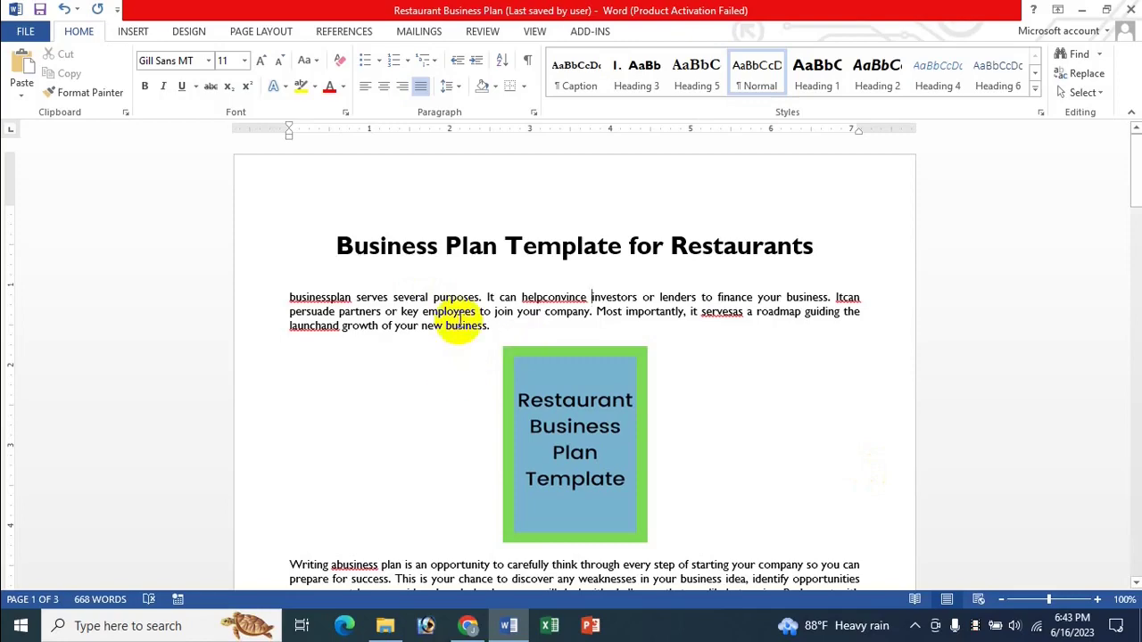
pyautogui.scroll(-2, 798, 540)
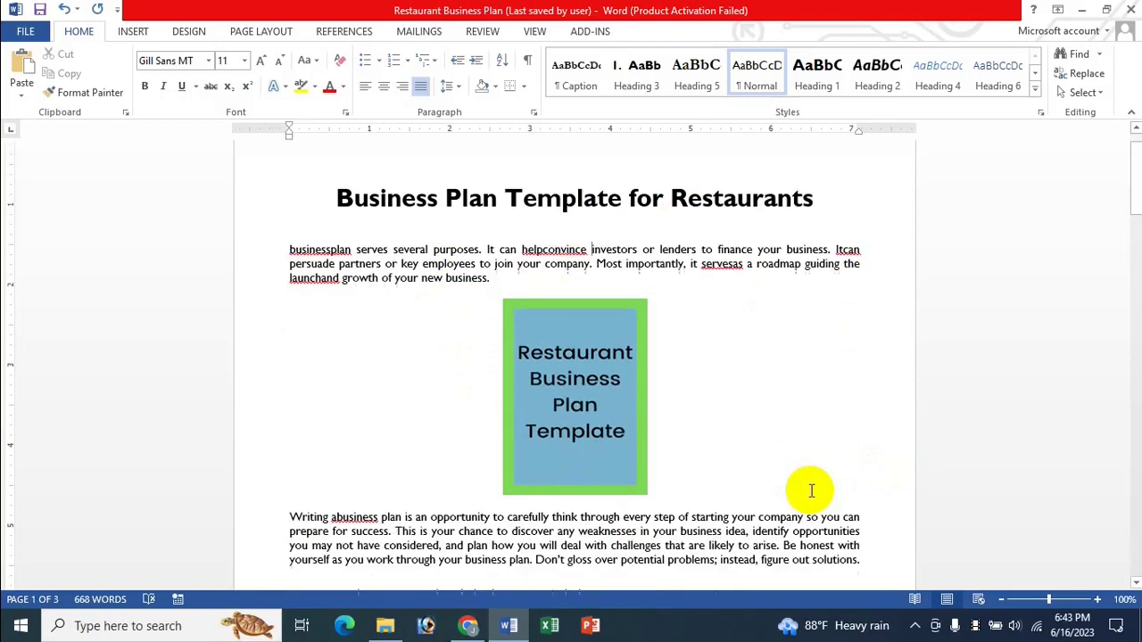
pyautogui.scroll(2, 810, 490)
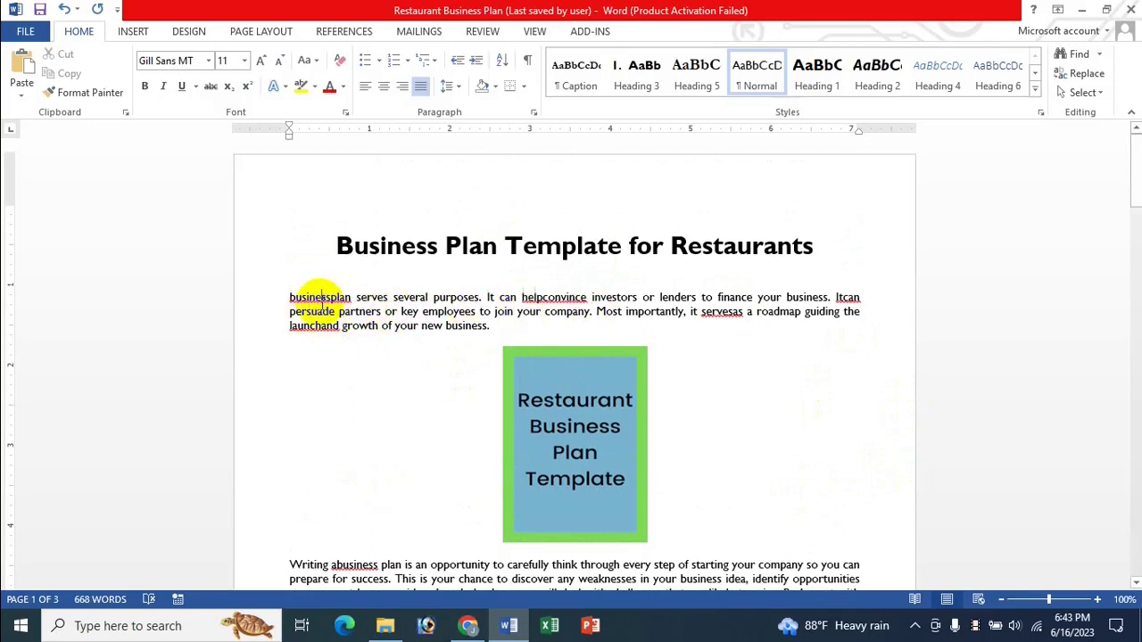
pyautogui.click(547, 297)
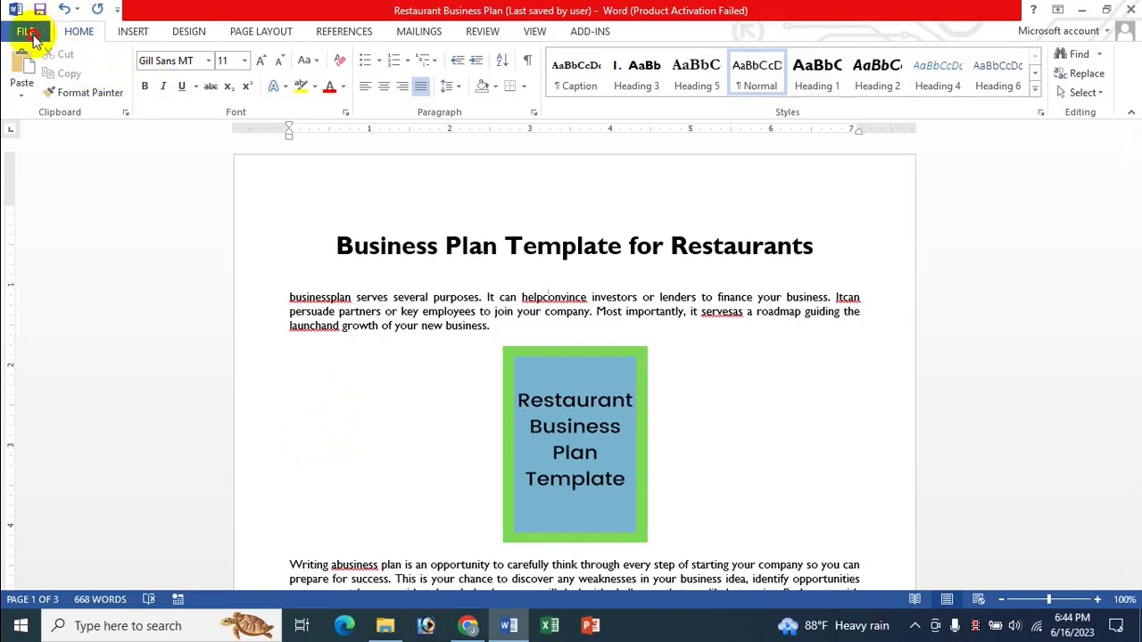
# - Open Save As under Computer and browse to the MS Word folder
pyautogui.click(28, 34)
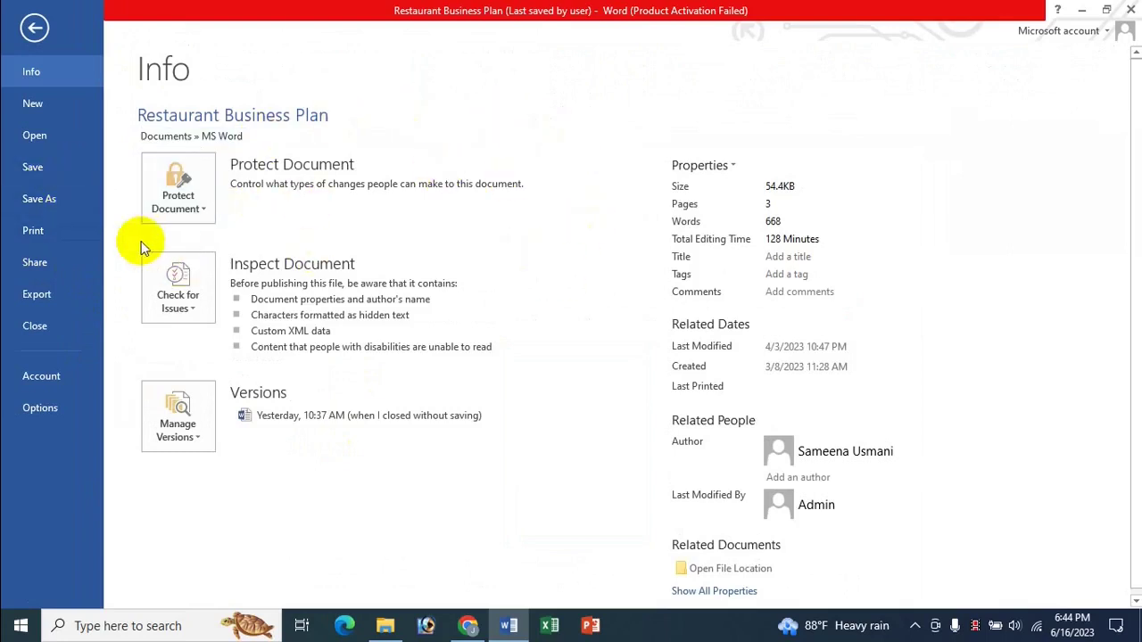
pyautogui.click(65, 196)
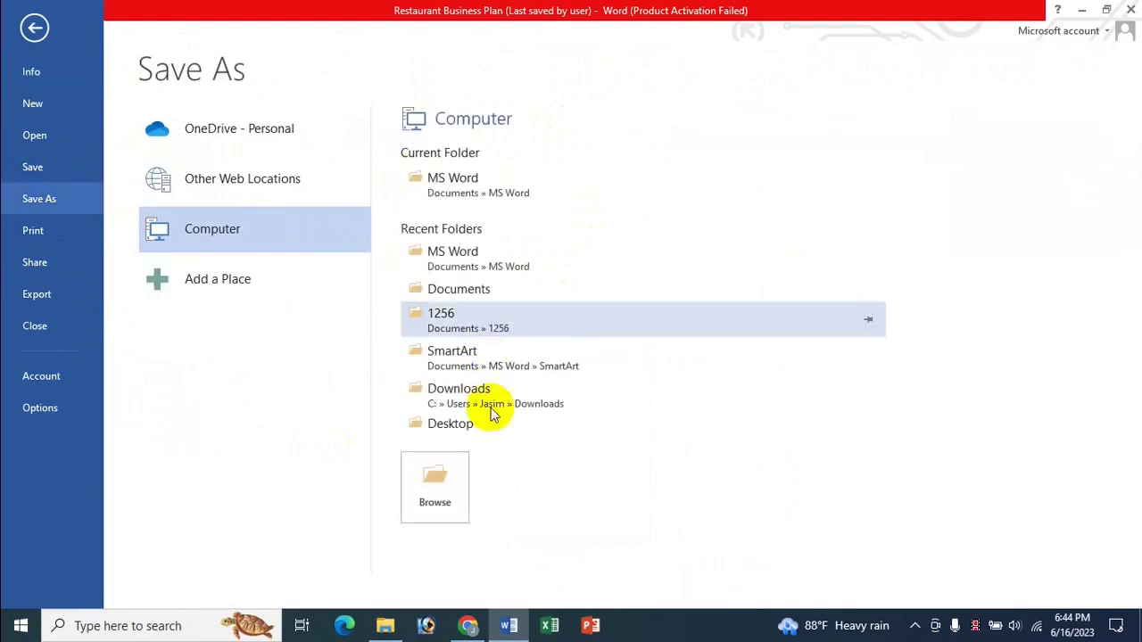
pyautogui.click(444, 500)
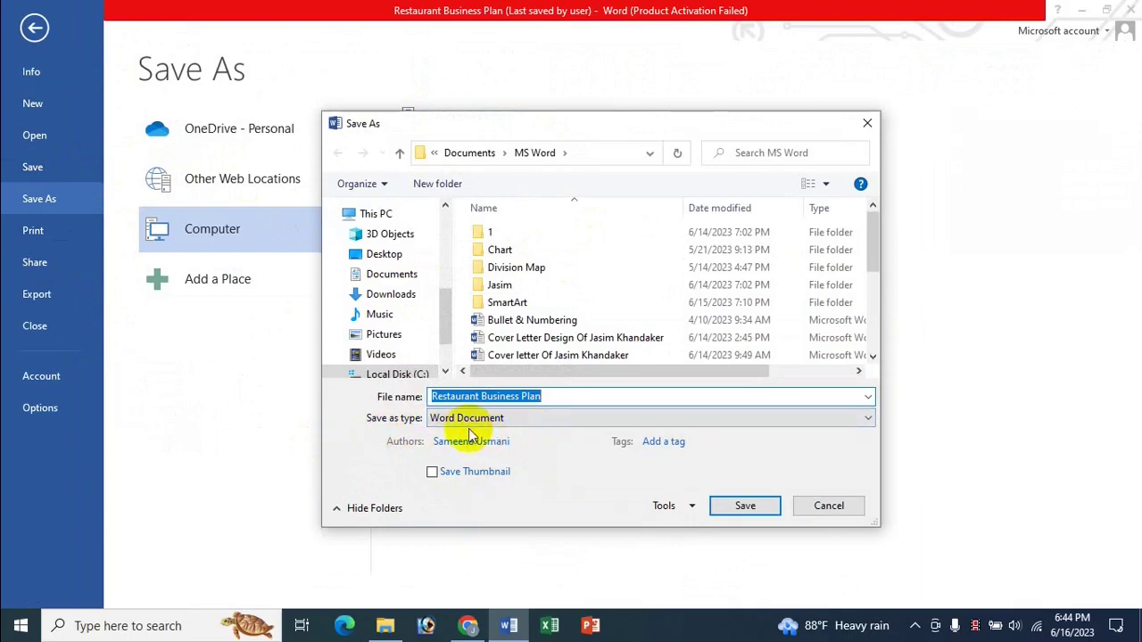
# - Save a copy named 7878878 as a Word 97-2003 Document
pyautogui.click(538, 419)
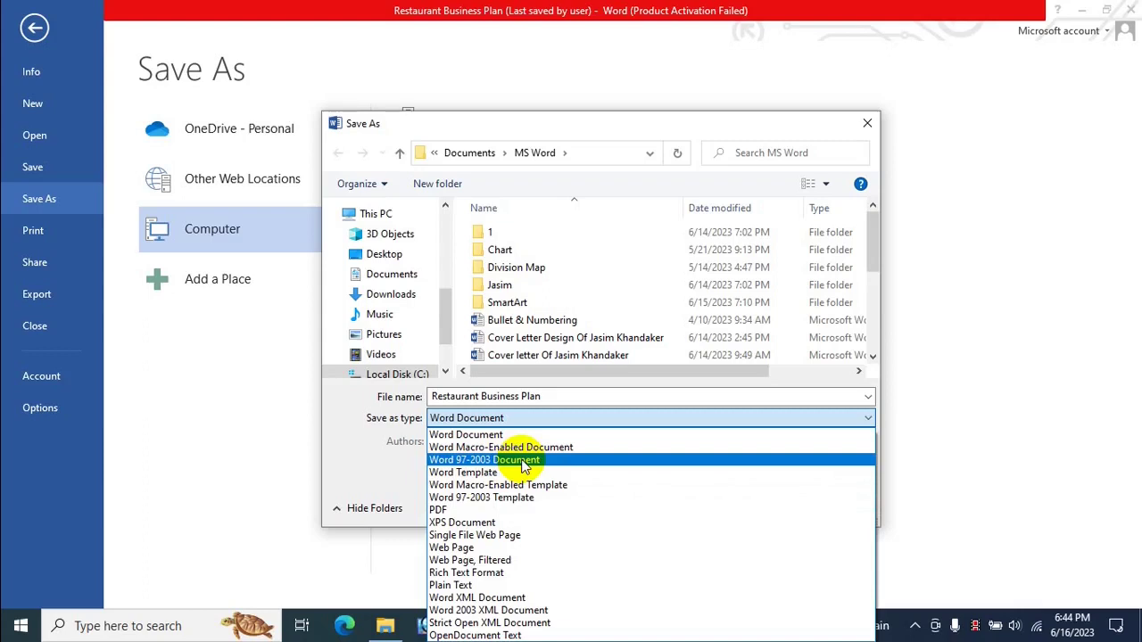
pyautogui.click(524, 461)
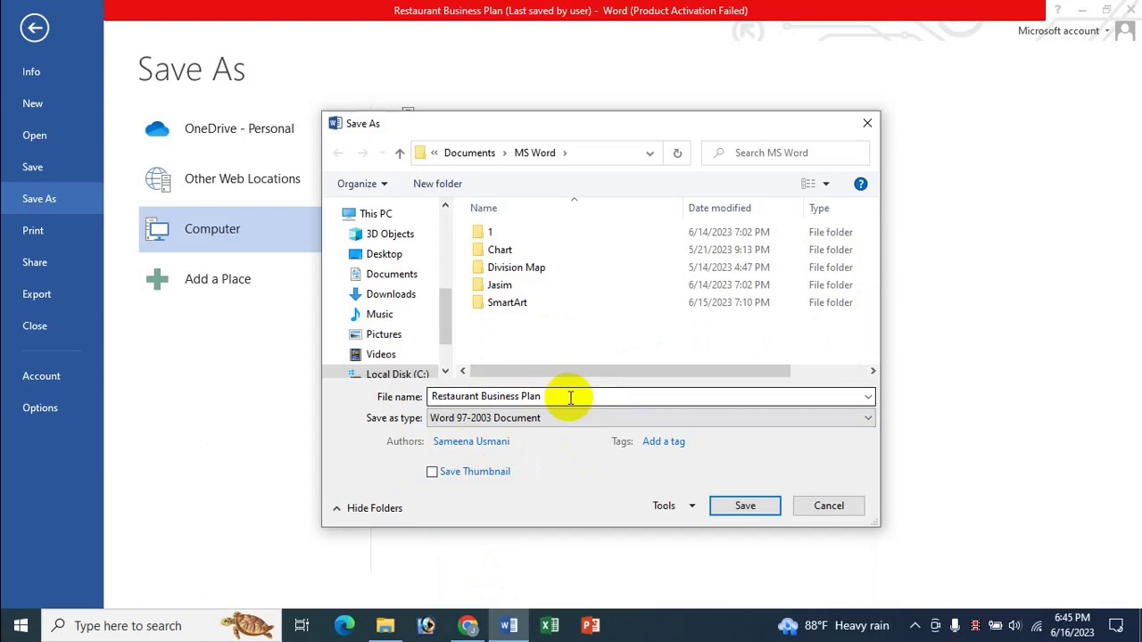
pyautogui.click(581, 396)
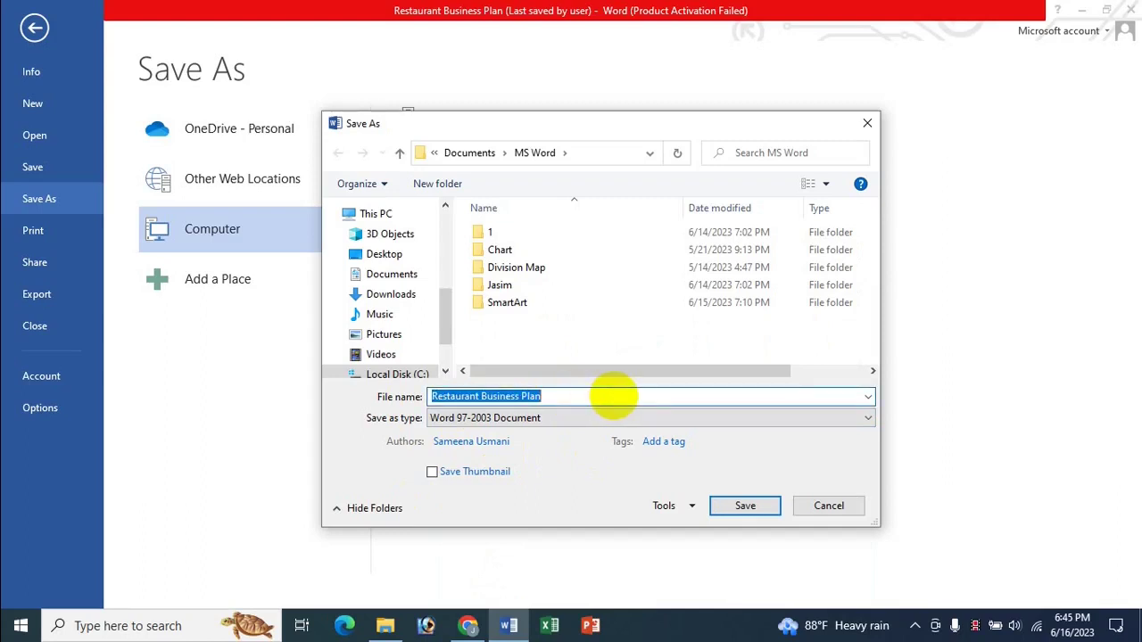
pyautogui.write('7878878')
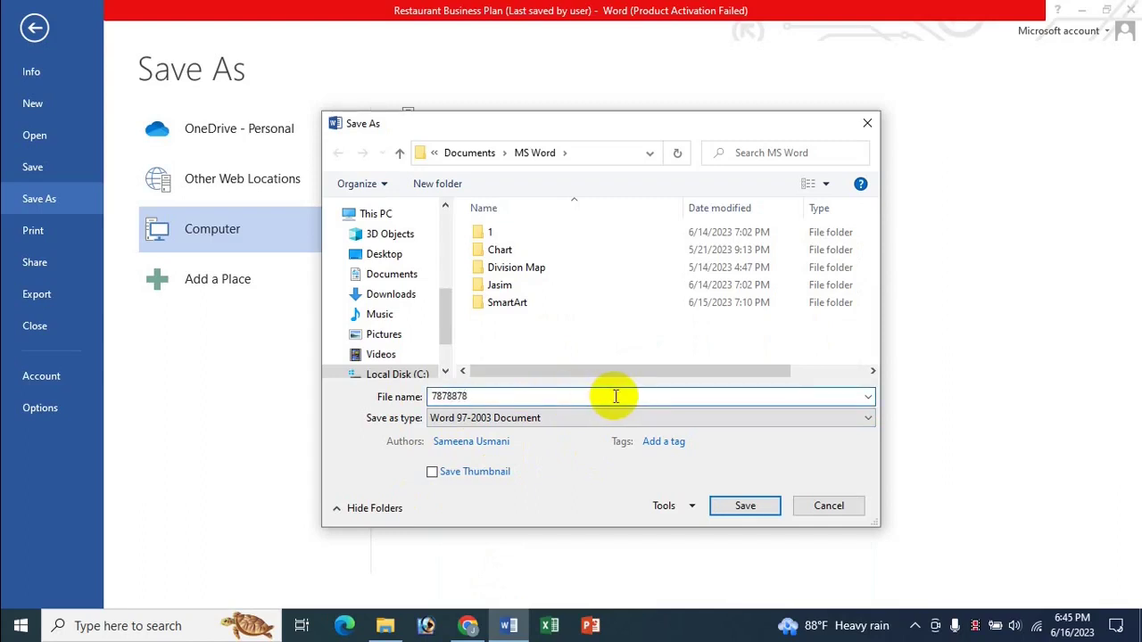
pyautogui.click(745, 508)
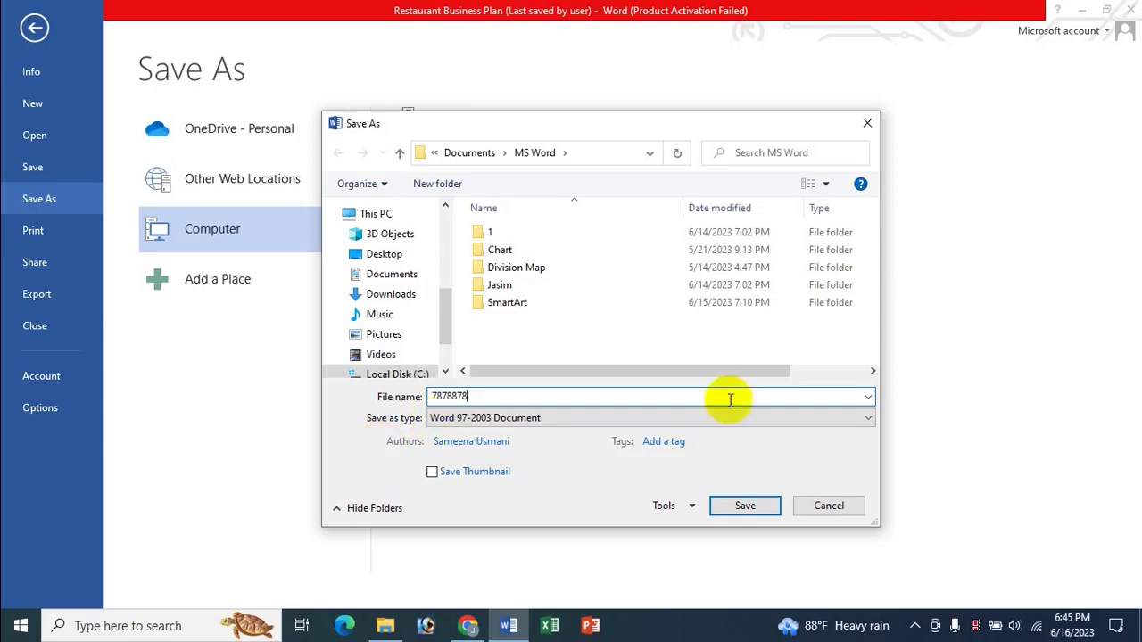
# - Cancel the Save As dialog, leave the File view, and return to the YouTube channel page
pyautogui.click(829, 505)
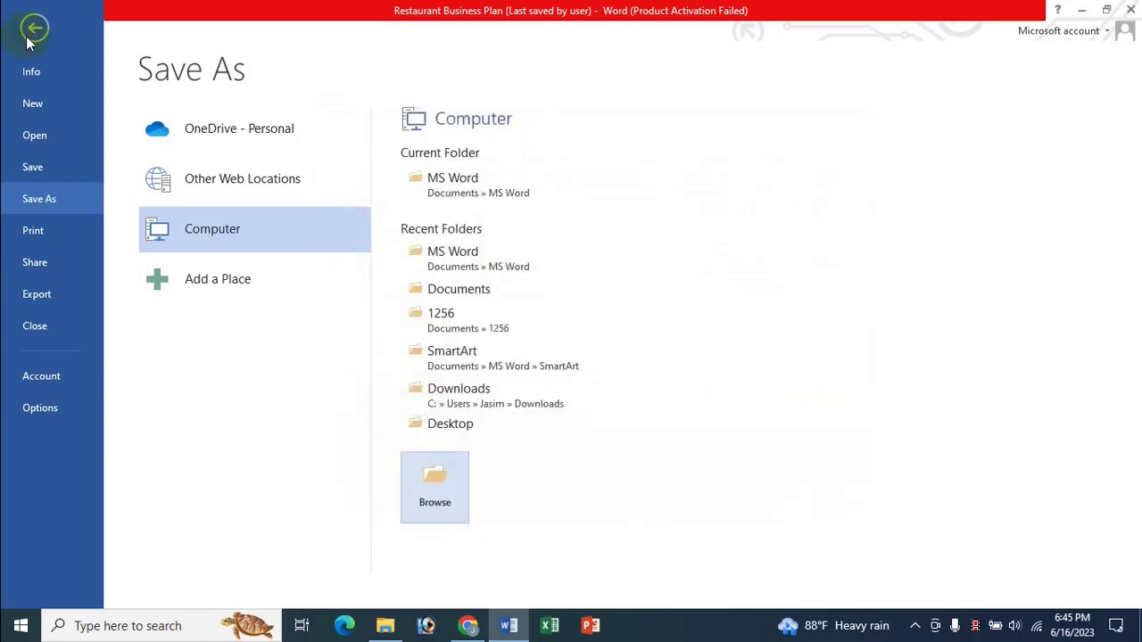
pyautogui.click(34, 27)
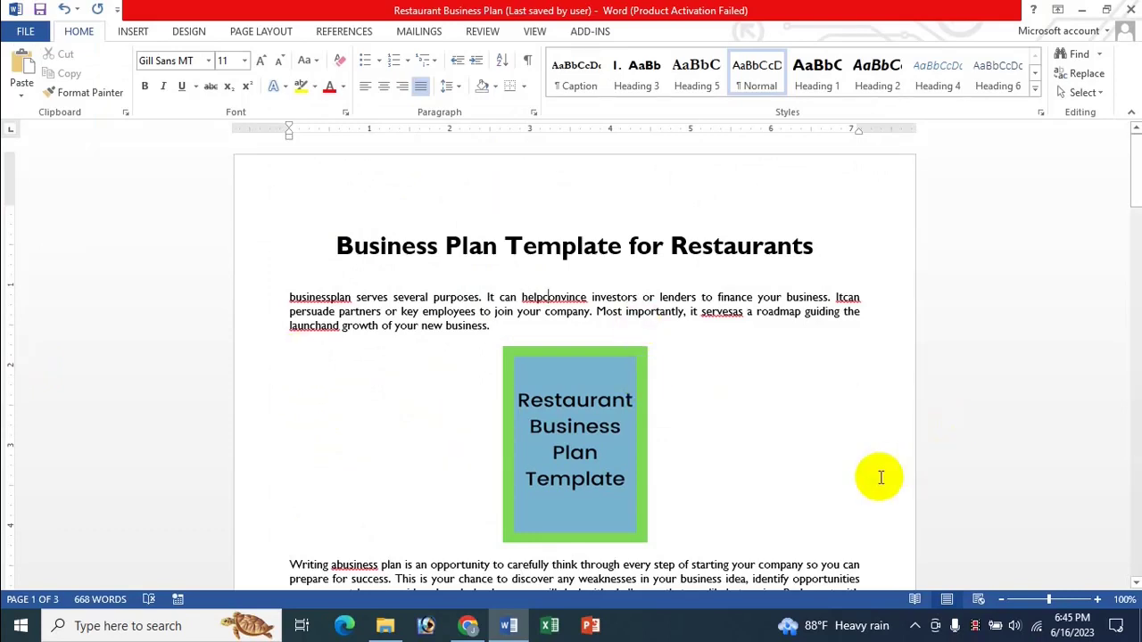
pyautogui.click(468, 627)
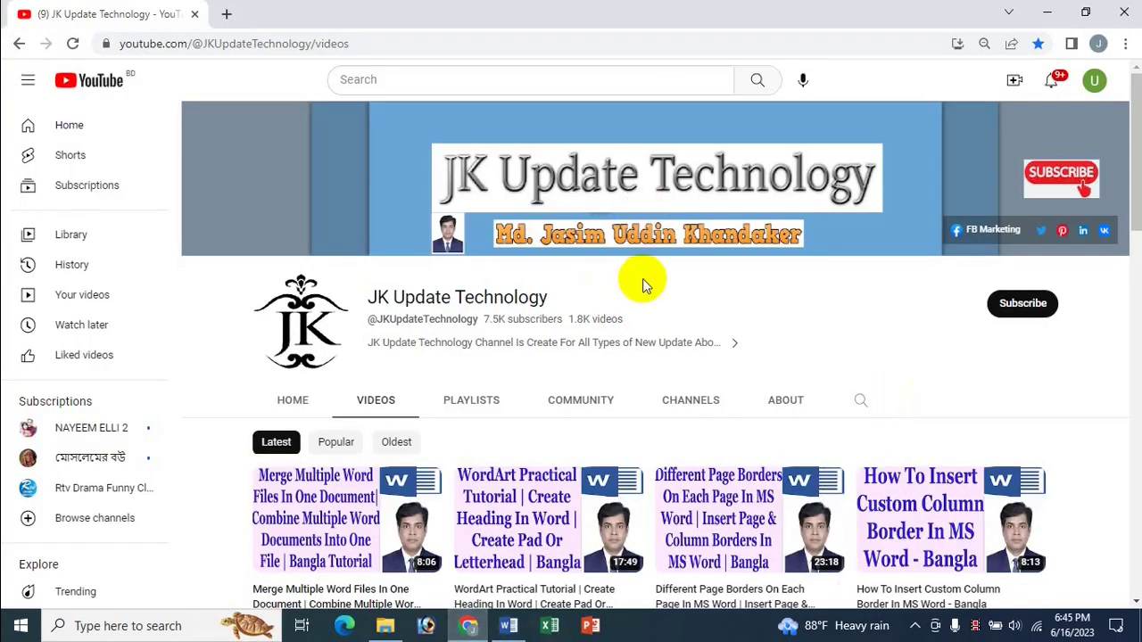